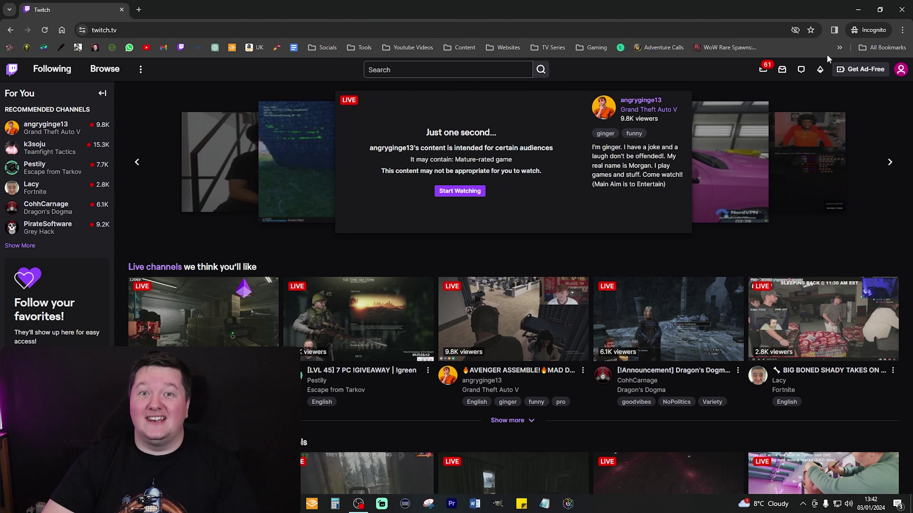
Open the account settings' Connections page and confirm YouTube and TikTok are connected
{"action": "left_click", "coordinate": [901, 69]}
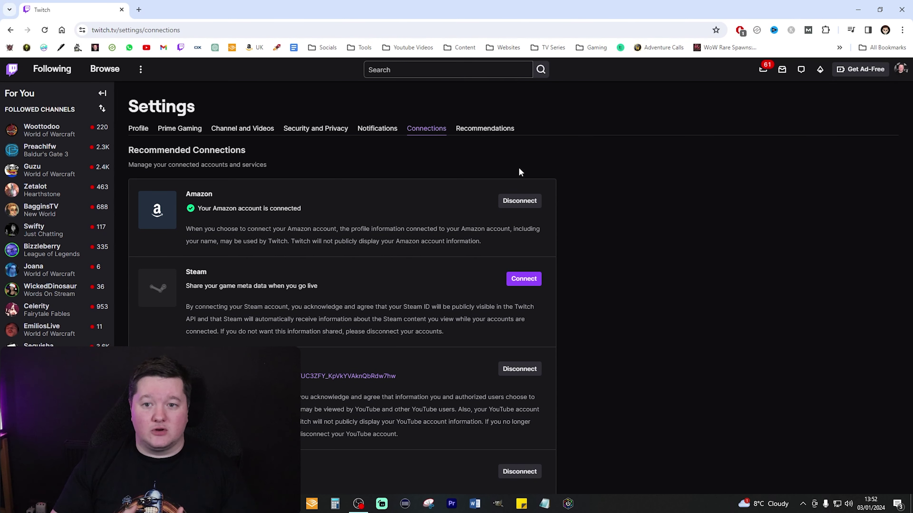
{"action": "left_click", "coordinate": [901, 69]}
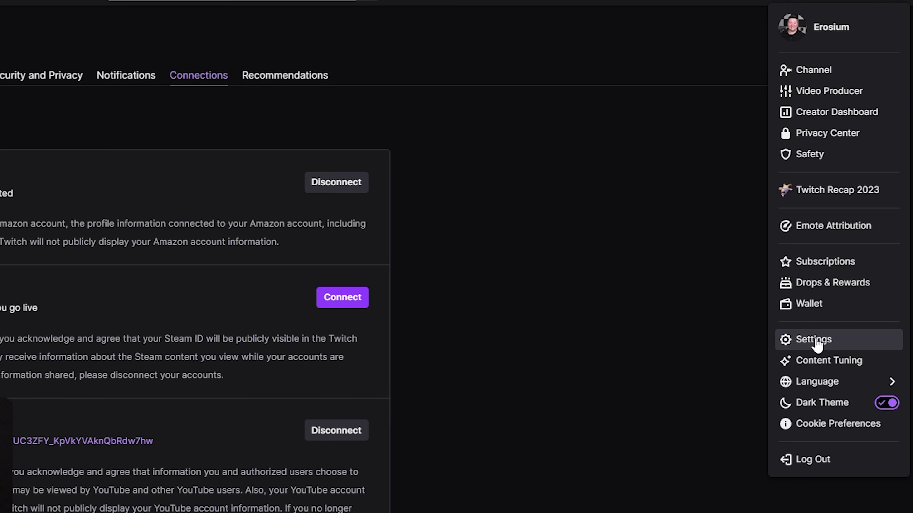
{"action": "left_click", "coordinate": [836, 340]}
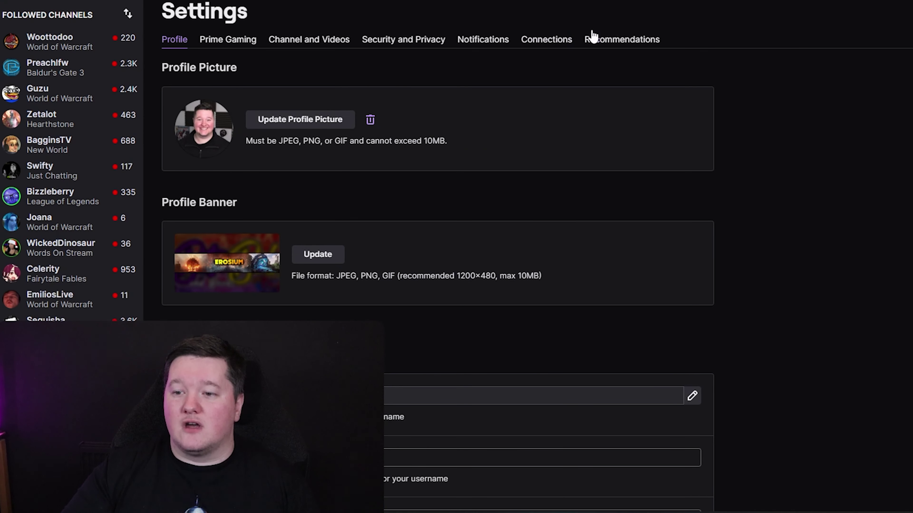
{"action": "left_click", "coordinate": [546, 40]}
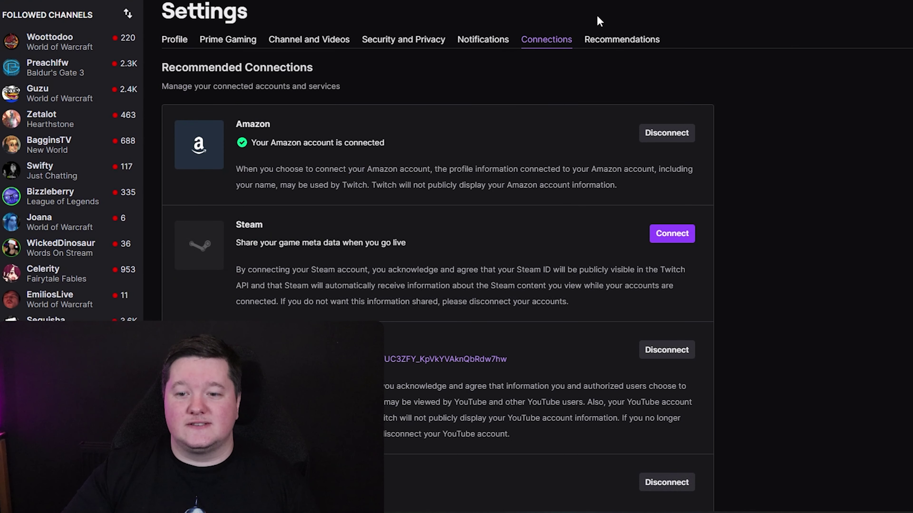
{"action": "scroll", "coordinate": [751, 195], "scroll_direction": "down", "scroll_amount": 5}
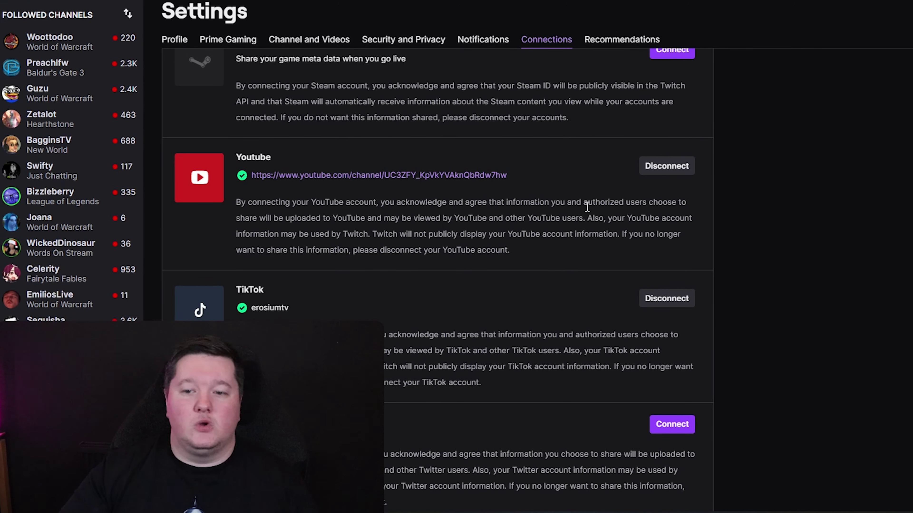
{"action": "scroll", "coordinate": [581, 260], "scroll_direction": "down", "scroll_amount": 2}
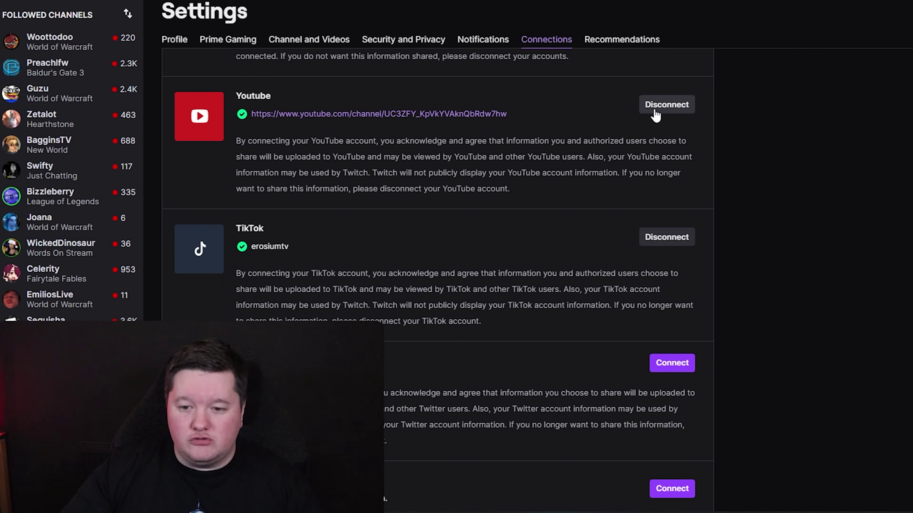
{"action": "scroll", "coordinate": [481, 240], "scroll_direction": "down", "scroll_amount": 7}
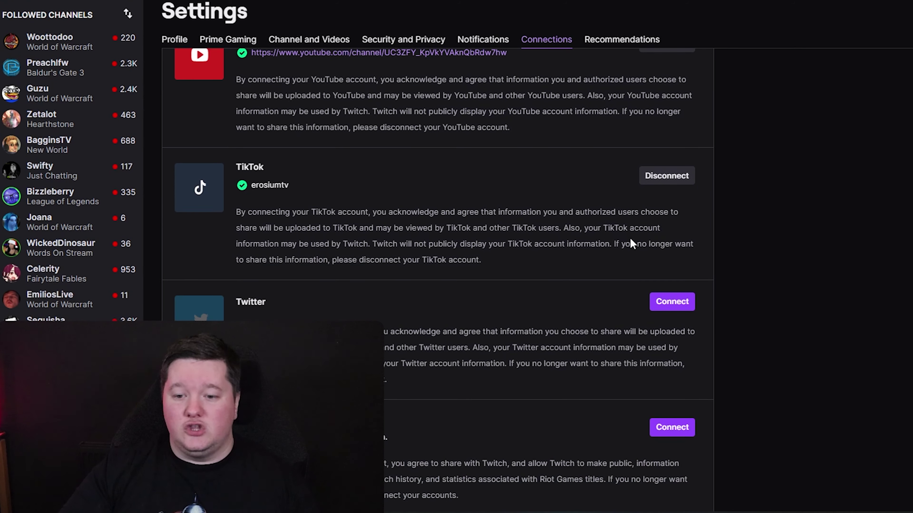
{"action": "scroll", "coordinate": [611, 202], "scroll_direction": "up", "scroll_amount": 15}
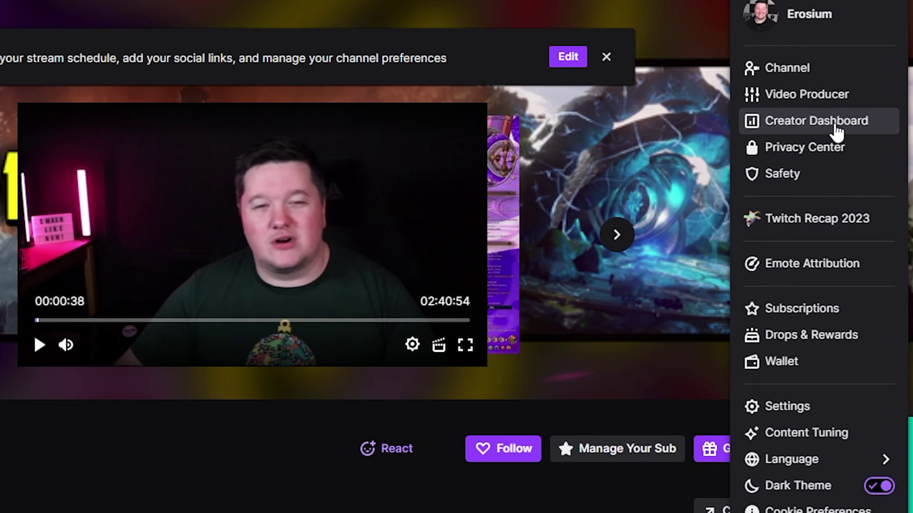
Open Clips under Content in the Creator Dashboard and expand the 'come here rev' clip
{"action": "left_click", "coordinate": [868, 153]}
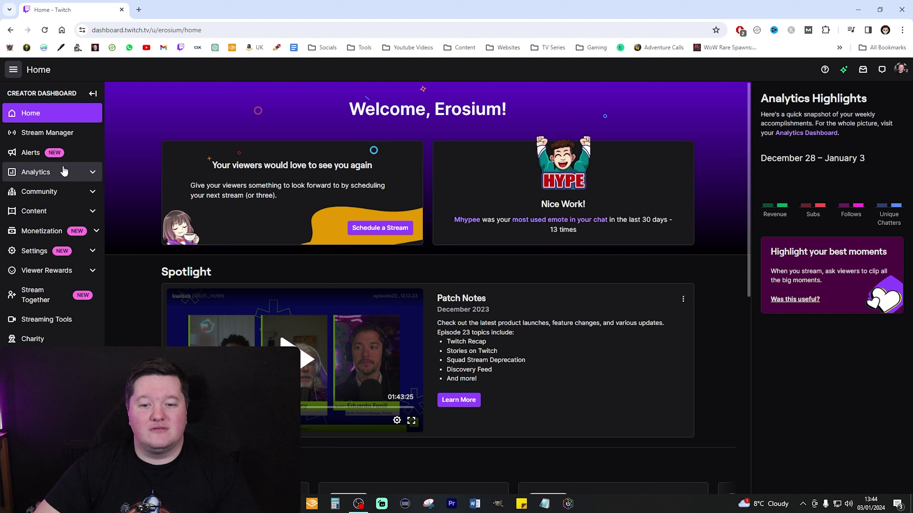
{"action": "left_click", "coordinate": [59, 212]}
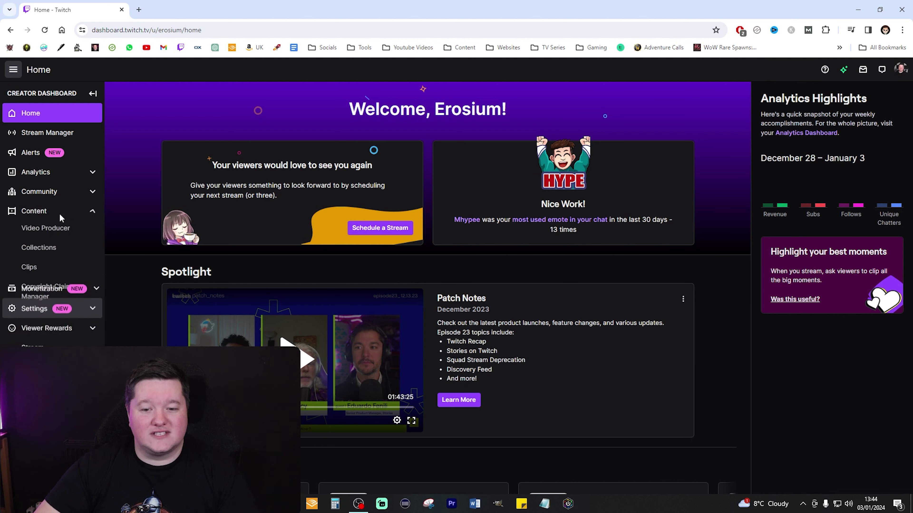
{"action": "left_click", "coordinate": [48, 269]}
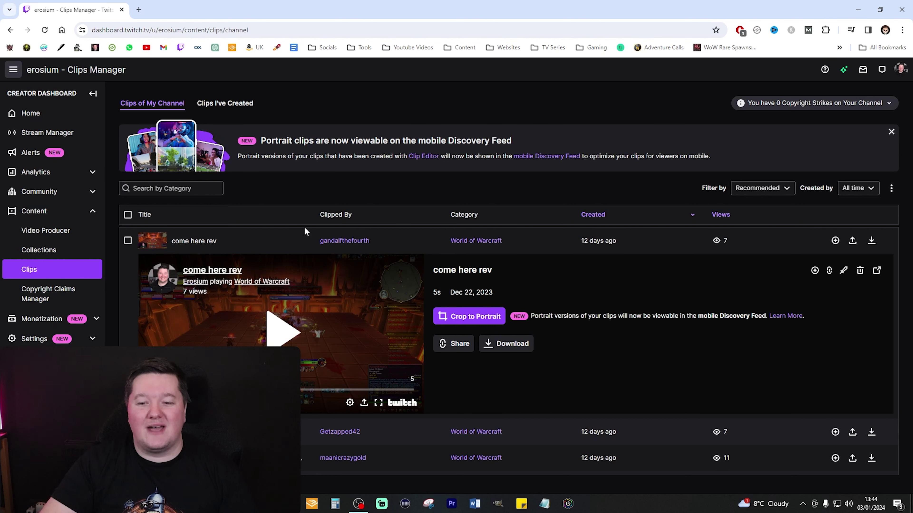
{"action": "scroll", "coordinate": [542, 261], "scroll_direction": "down", "scroll_amount": 2}
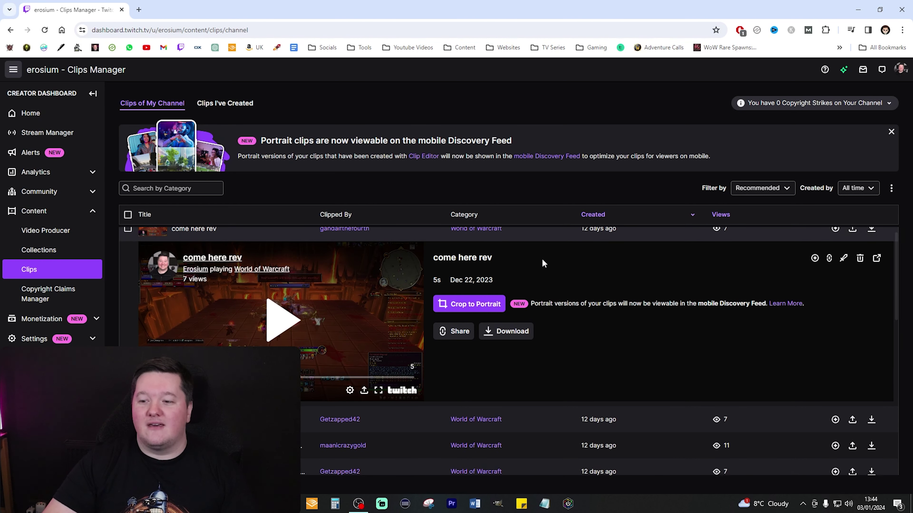
{"action": "scroll", "coordinate": [403, 233], "scroll_direction": "up", "scroll_amount": 2}
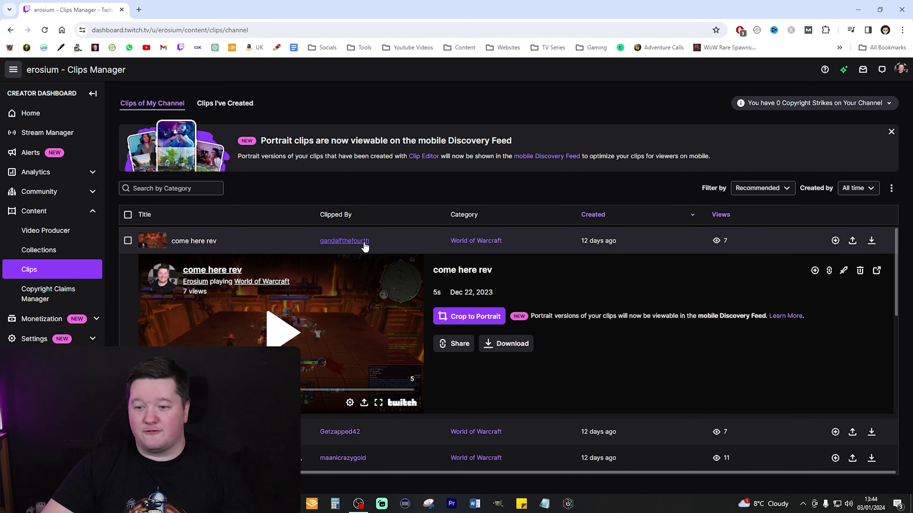
{"action": "left_click", "coordinate": [286, 244]}
{"action": "left_click", "coordinate": [425, 233]}
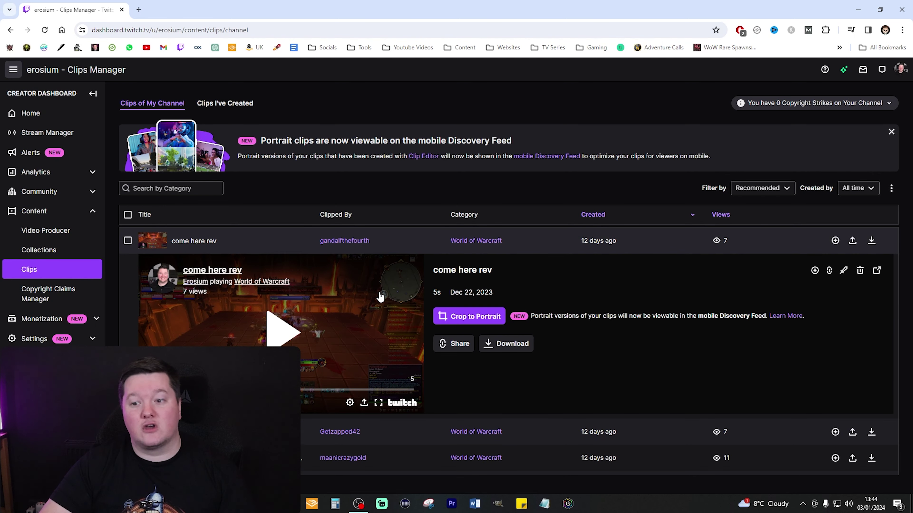
Crop the clip to portrait, adjust the gameplay and webcam crop boxes, and preview it
{"action": "left_click", "coordinate": [450, 322]}
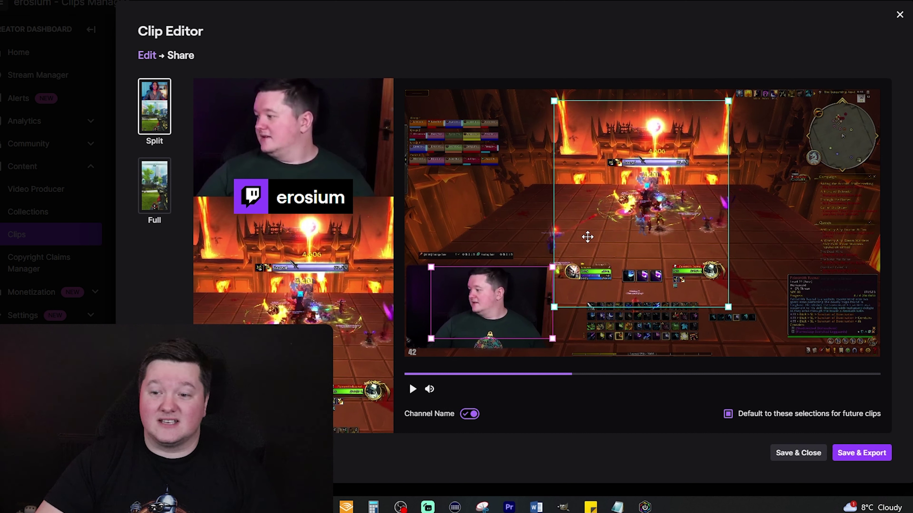
{"action": "left_click_drag", "start_coordinate": [588, 261], "coordinate": [592, 249]}
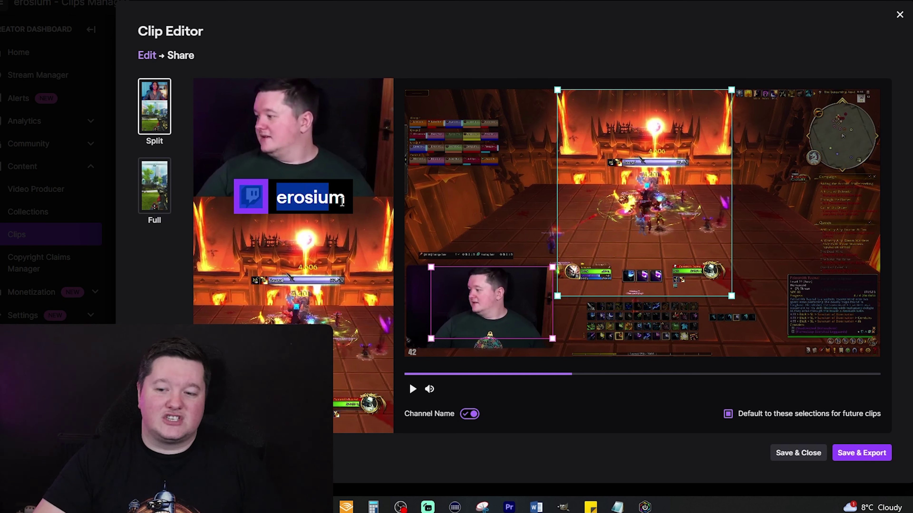
{"action": "double_click", "coordinate": [236, 197]}
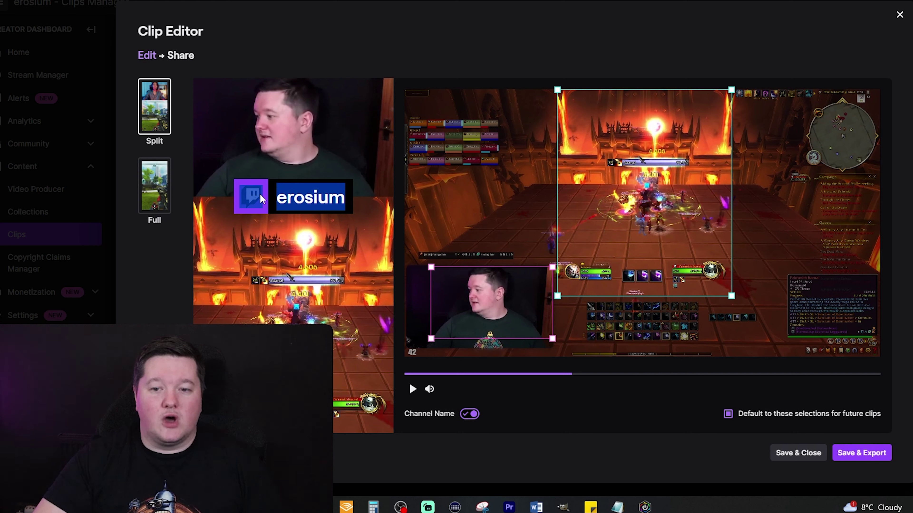
{"action": "left_click_drag", "start_coordinate": [230, 194], "coordinate": [342, 198]}
{"action": "mouse_move", "coordinate": [431, 339]}
{"action": "left_mouse_down"}
{"action": "mouse_move", "coordinate": [407, 344]}
{"action": "mouse_move", "coordinate": [430, 323]}
{"action": "left_mouse_up"}
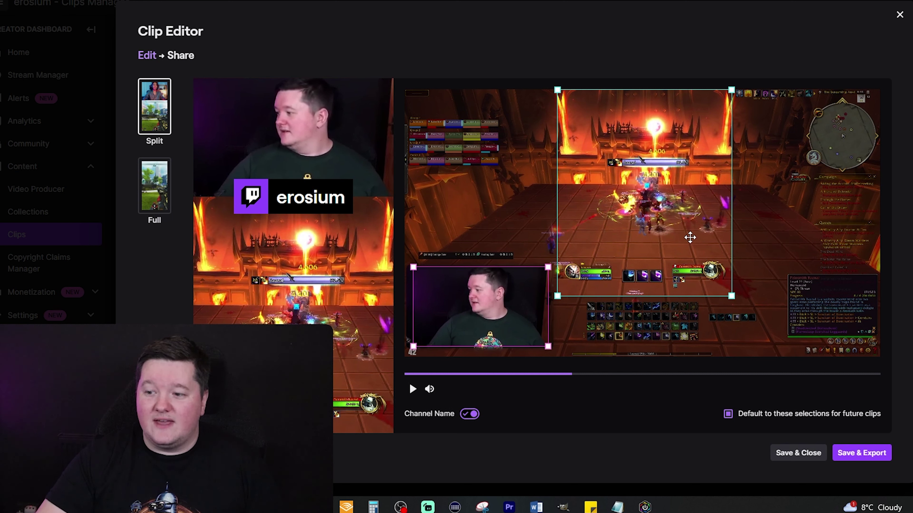
{"action": "left_click_drag", "start_coordinate": [732, 297], "coordinate": [731, 304]}
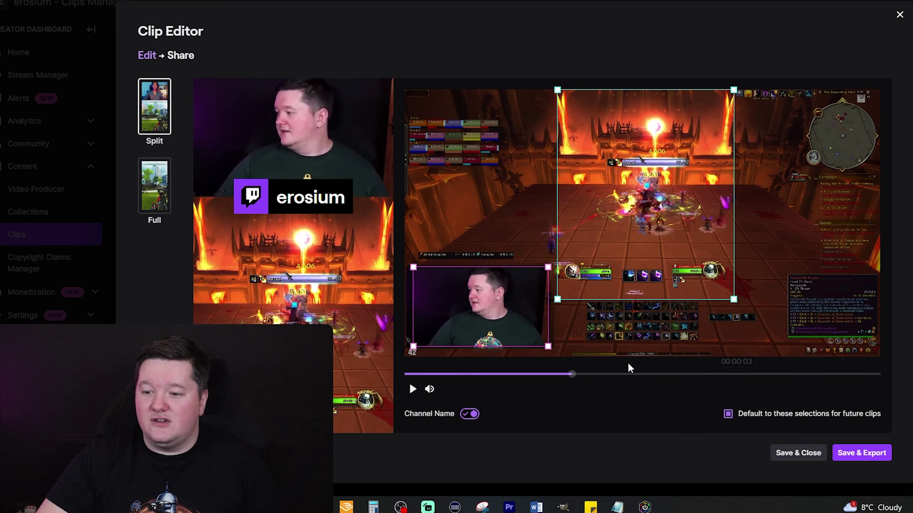
{"action": "left_click", "coordinate": [413, 389]}
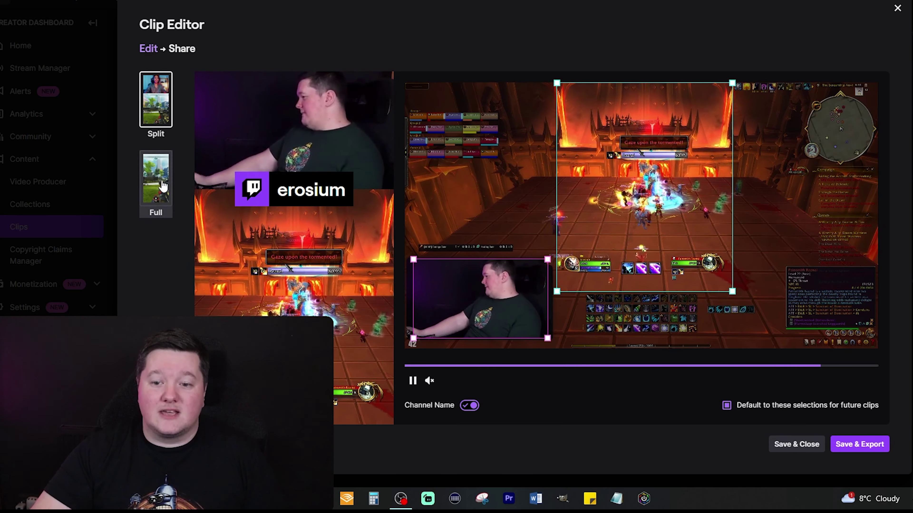
Try the Full layout, then return to the Split layout with a wider webcam crop
{"action": "left_click", "coordinate": [161, 191]}
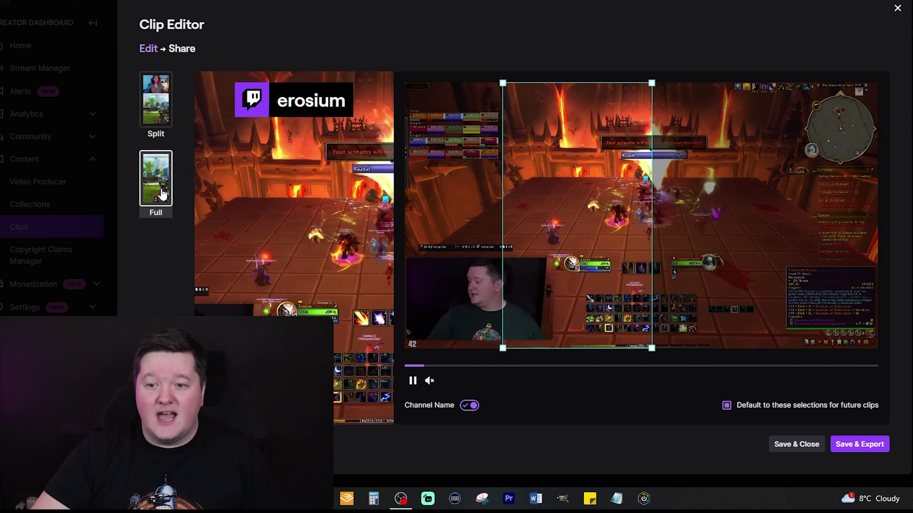
{"action": "left_click_drag", "start_coordinate": [612, 211], "coordinate": [676, 210]}
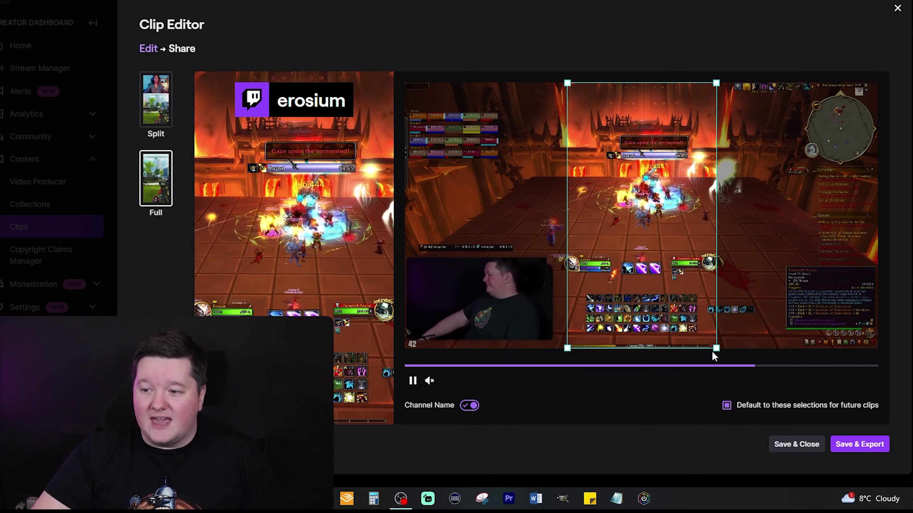
{"action": "left_click_drag", "start_coordinate": [677, 280], "coordinate": [518, 280]}
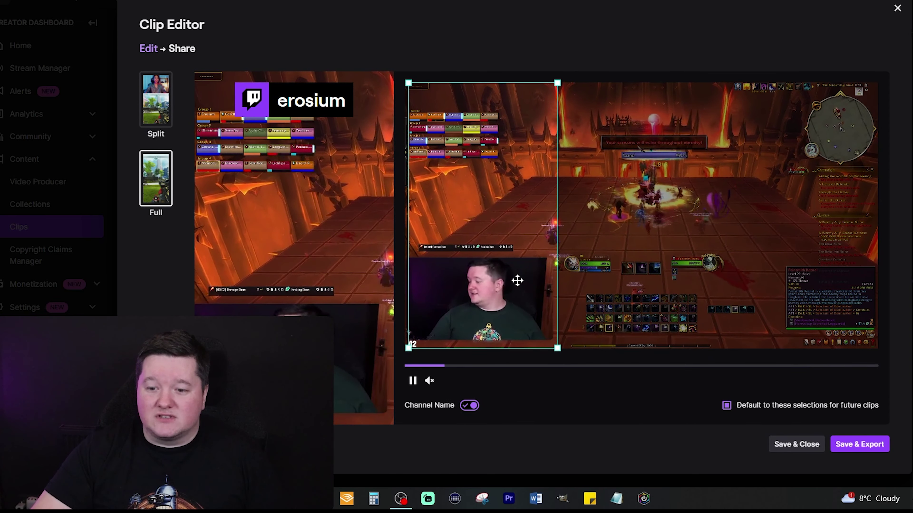
{"action": "left_click_drag", "start_coordinate": [518, 281], "coordinate": [671, 272]}
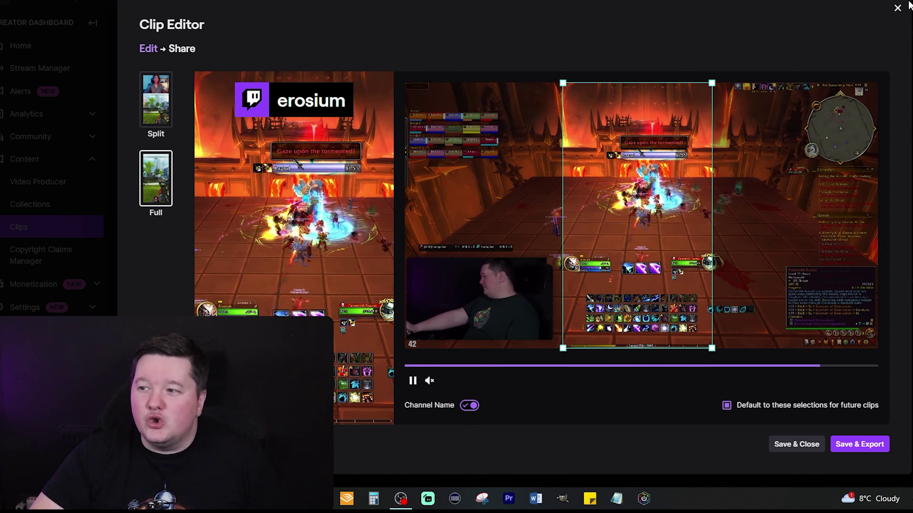
{"action": "left_click", "coordinate": [155, 99]}
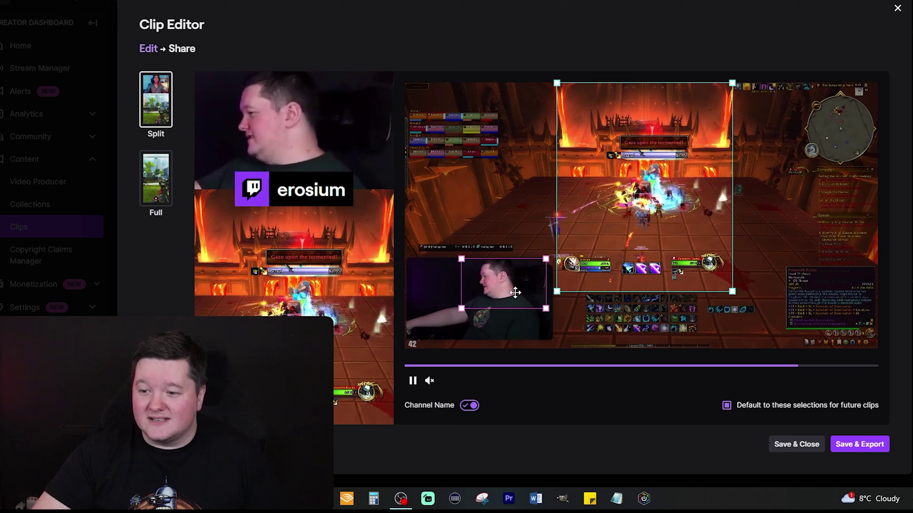
{"action": "left_click_drag", "start_coordinate": [460, 309], "coordinate": [413, 338]}
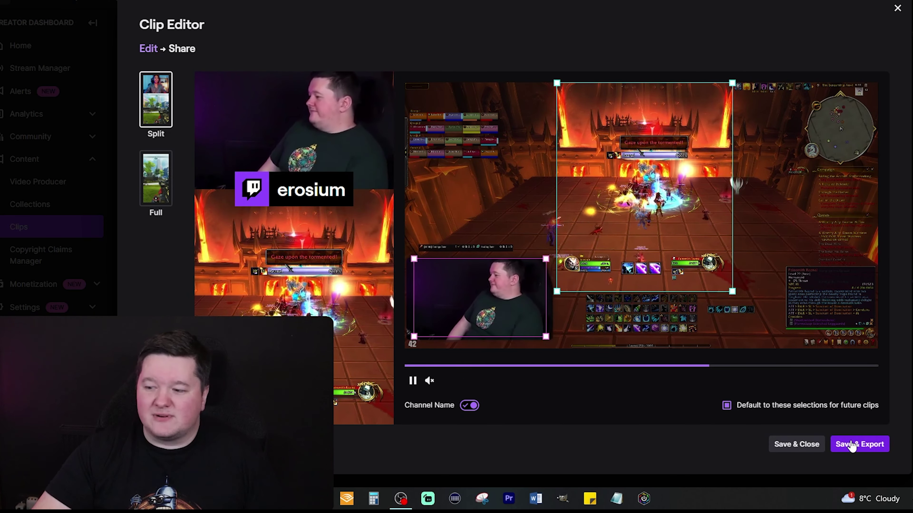
Save the portrait clip and review the prefilled YouTube Shorts and TikTok sharing forms
{"action": "left_click", "coordinate": [852, 445]}
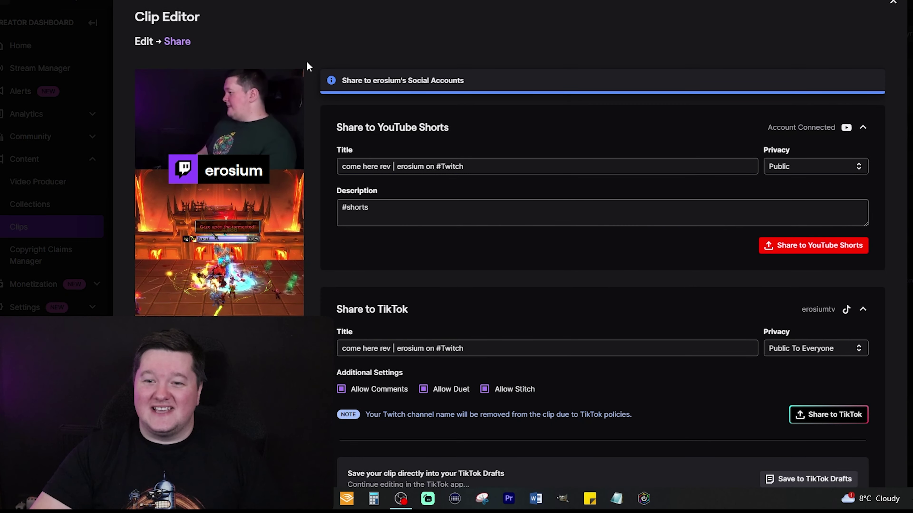
{"action": "scroll", "coordinate": [465, 97], "scroll_direction": "down", "scroll_amount": 3}
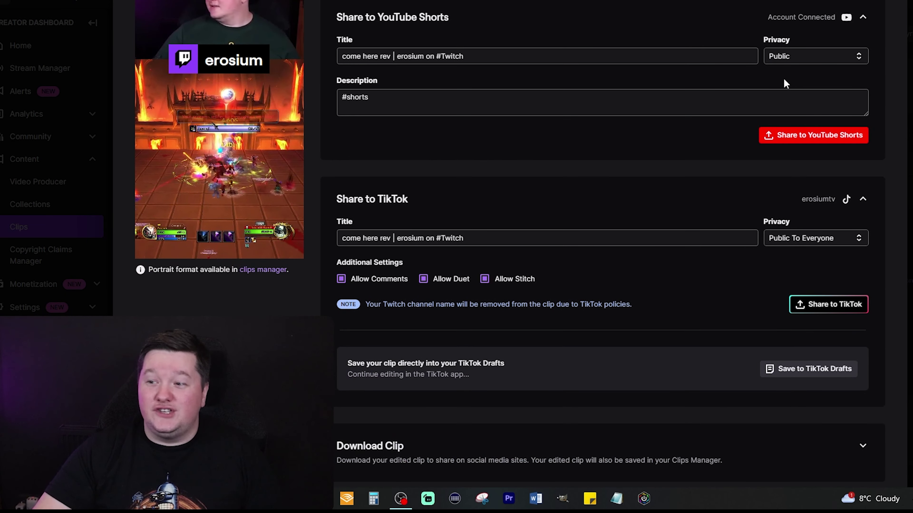
{"action": "scroll", "coordinate": [785, 84], "scroll_direction": "up", "scroll_amount": 3}
{"action": "scroll", "coordinate": [774, 153], "scroll_direction": "down", "scroll_amount": 2}
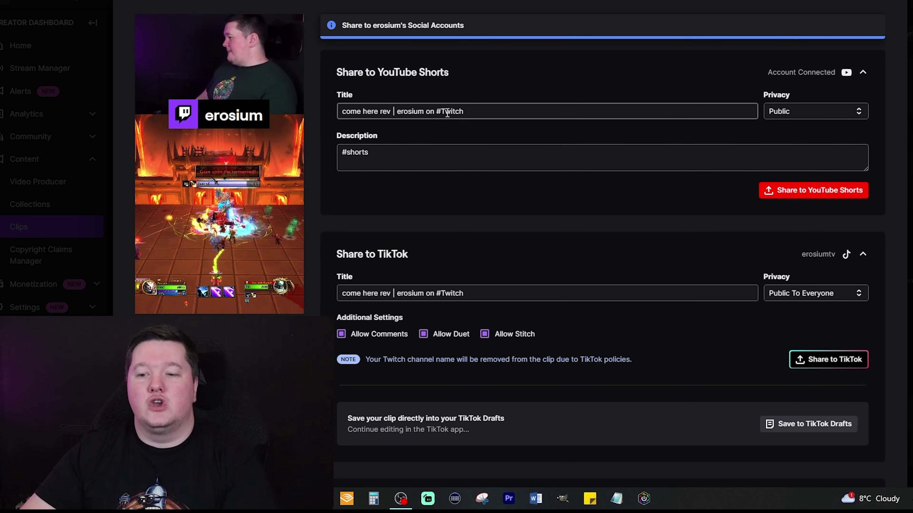
Retitle the Short 'Erosium Mixes Dog Up with a VIEWER!' and select the #shorts description hashtag
{"action": "left_click", "coordinate": [526, 114]}
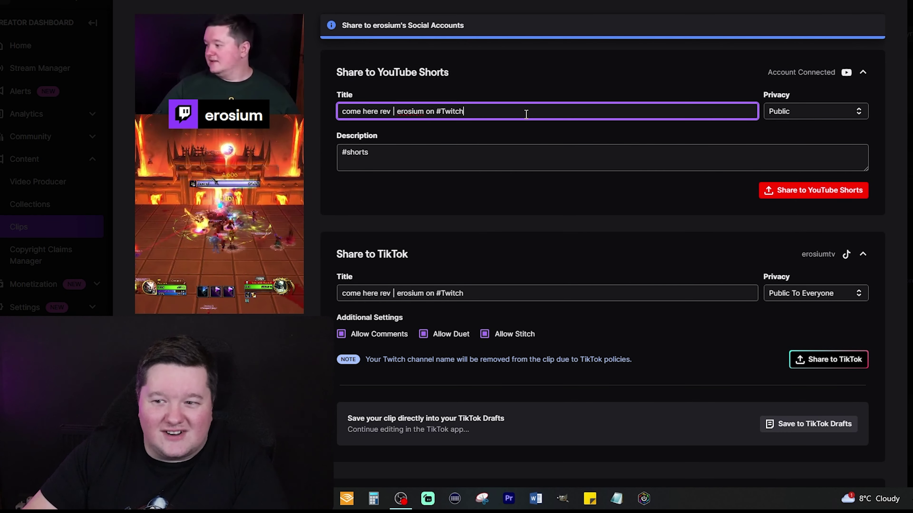
{"action": "left_click_drag", "start_coordinate": [525, 114], "coordinate": [341, 101]}
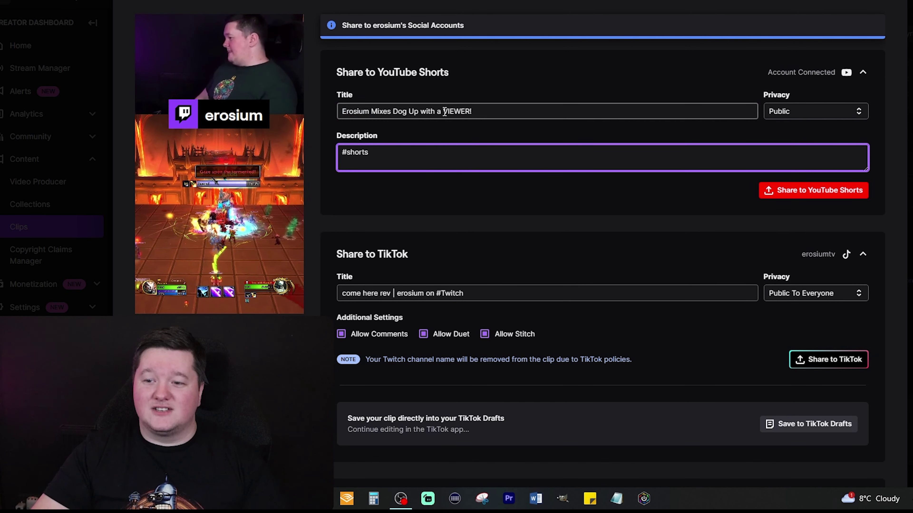
{"action": "left_click", "coordinate": [445, 111]}
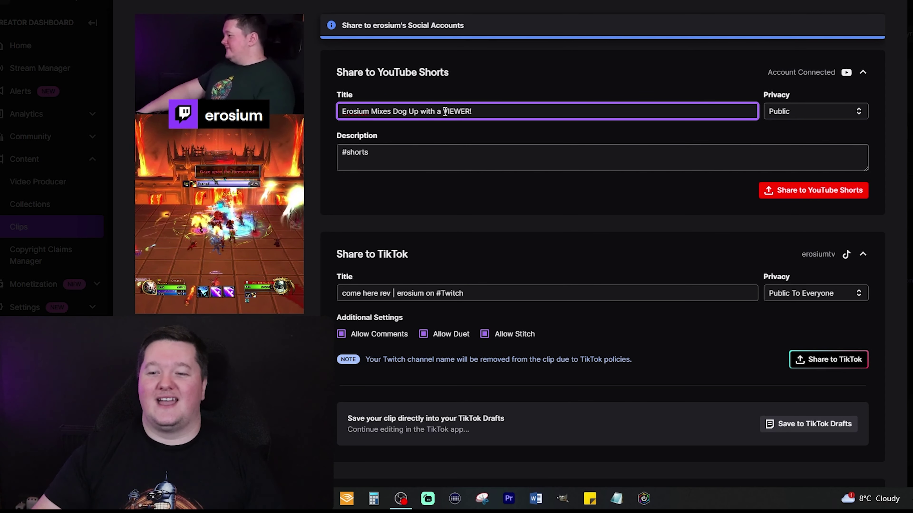
{"action": "left_click", "coordinate": [420, 155]}
{"action": "left_click_drag", "start_coordinate": [416, 152], "coordinate": [347, 154]}
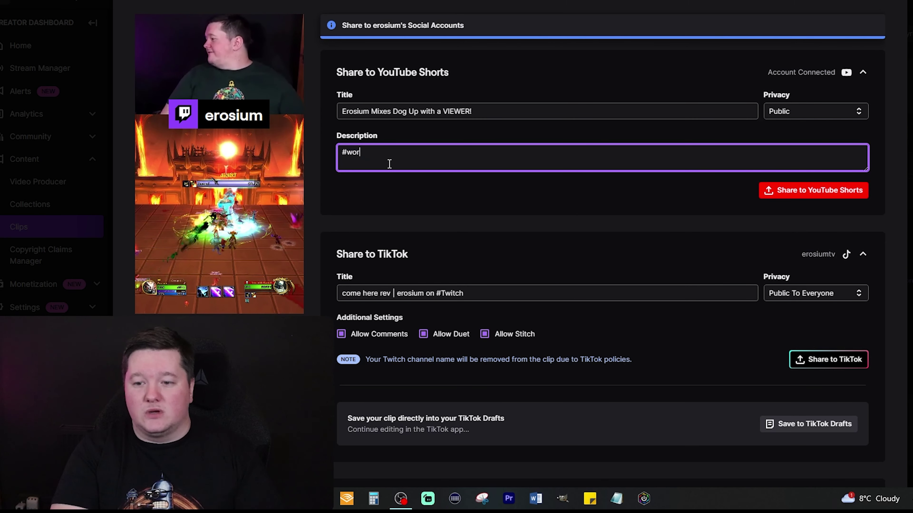
Complete the description as '#worldofwarcraft #funny #troll' and start a second line for the channel link
{"action": "type", "text": "ldofwarcraft #"}
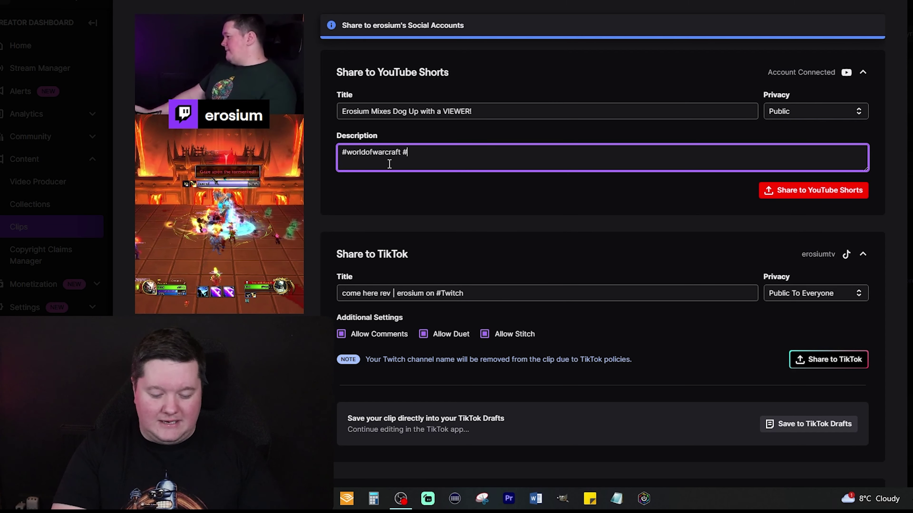
{"action": "type", "text": "funny #troll"}
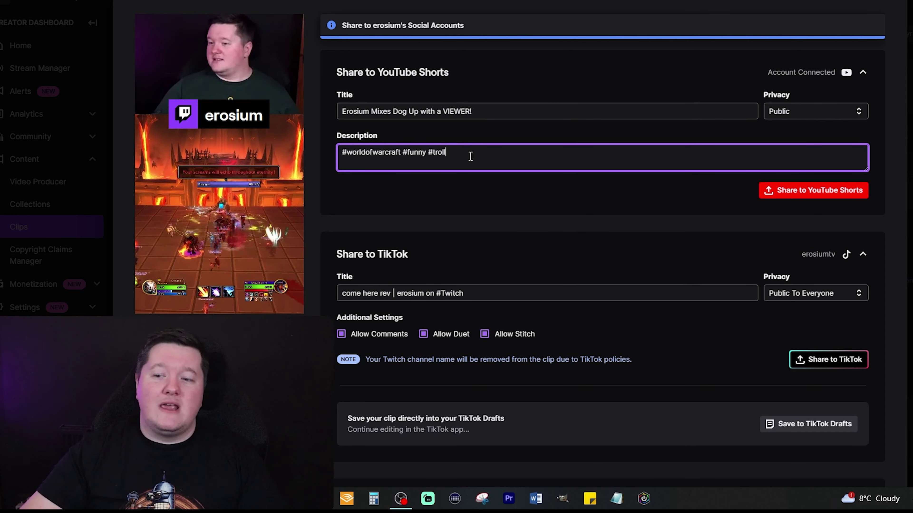
{"action": "left_click_drag", "start_coordinate": [468, 153], "coordinate": [327, 151]}
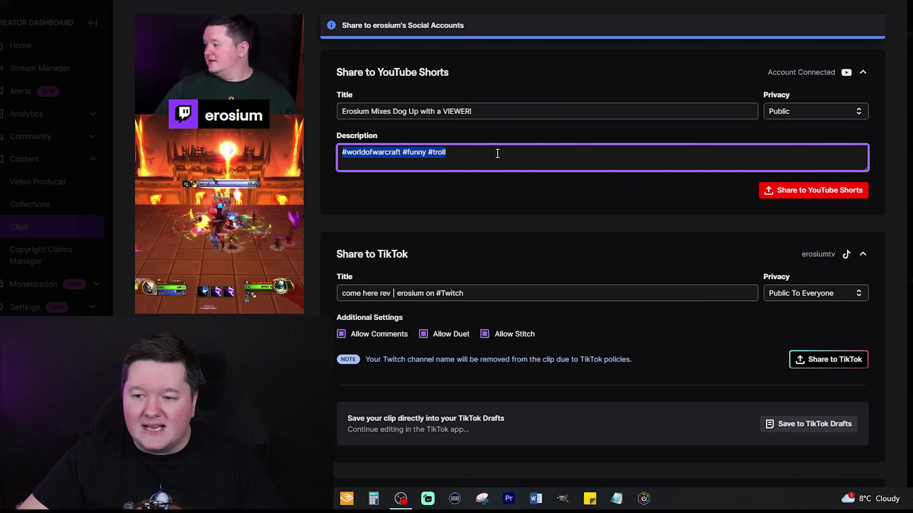
{"action": "left_click", "coordinate": [490, 154]}
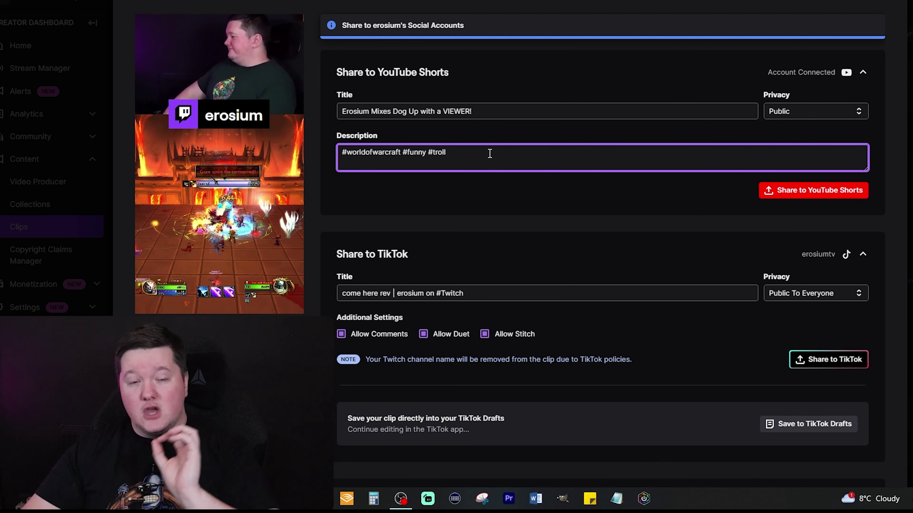
{"action": "key", "text": "Return"}
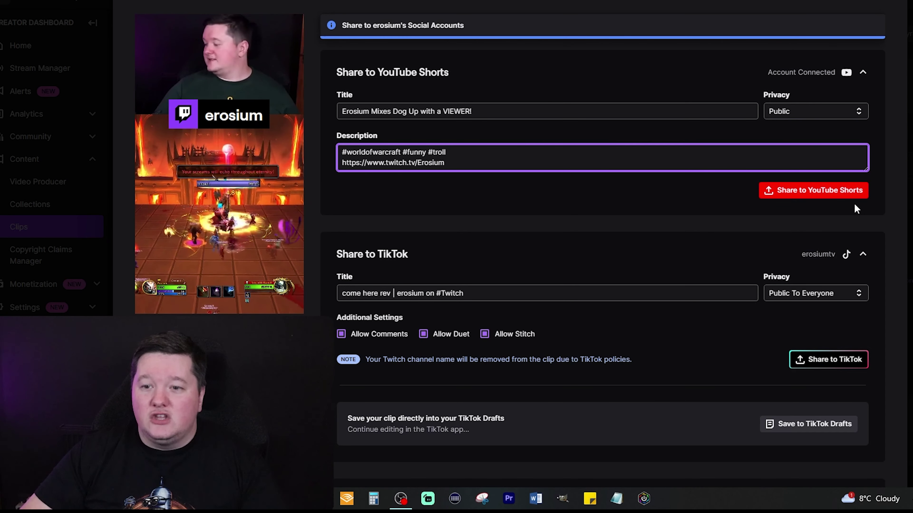
Share to YouTube Shorts and paste 'Streamer Calls Dog by Viewers Name #twitch #funnyclip #confused' as TikTok title
{"action": "left_click", "coordinate": [839, 196]}
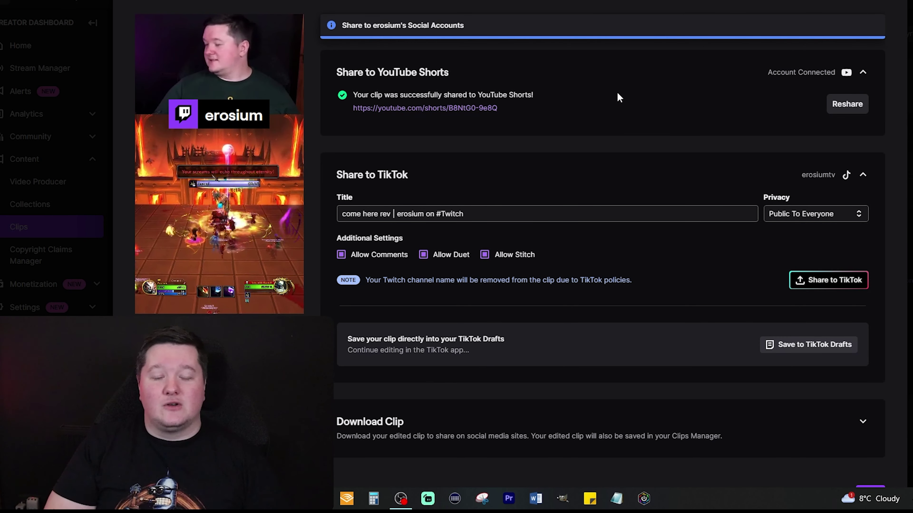
{"action": "left_click", "coordinate": [534, 214]}
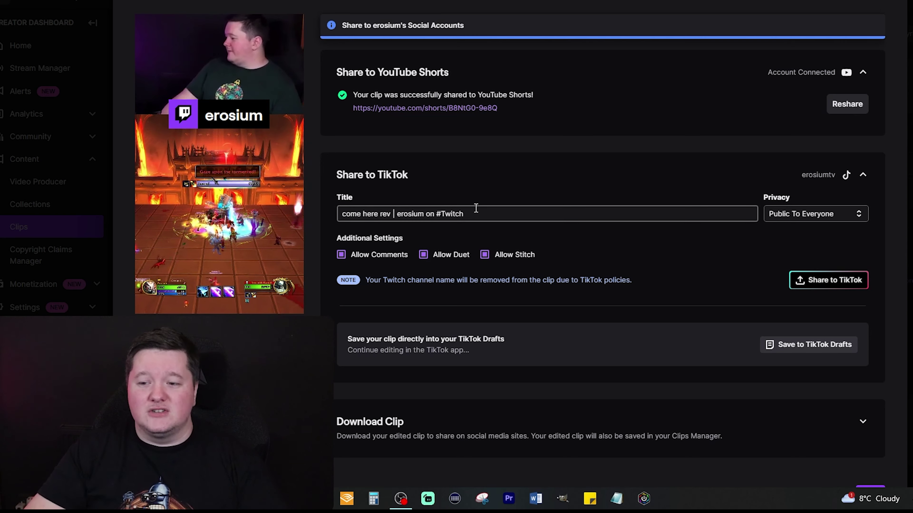
{"action": "key", "text": "ctrl+a"}
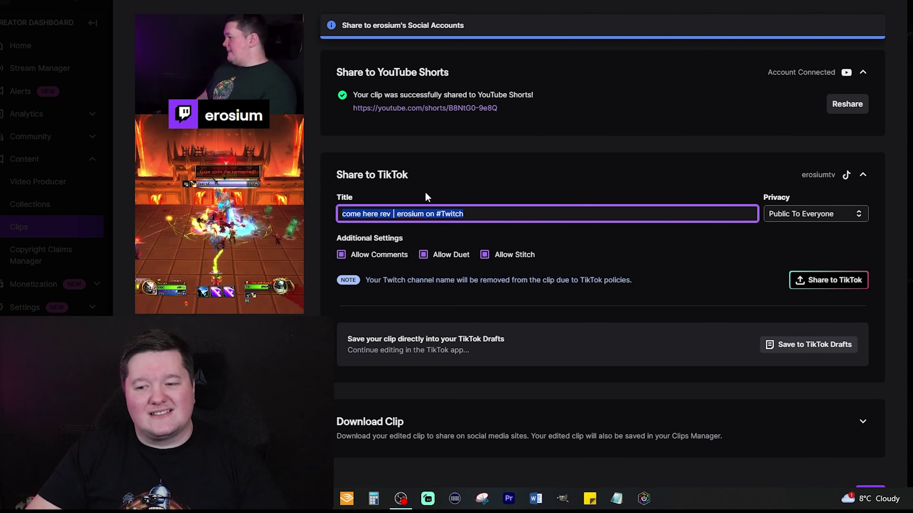
{"action": "left_click", "coordinate": [424, 214]}
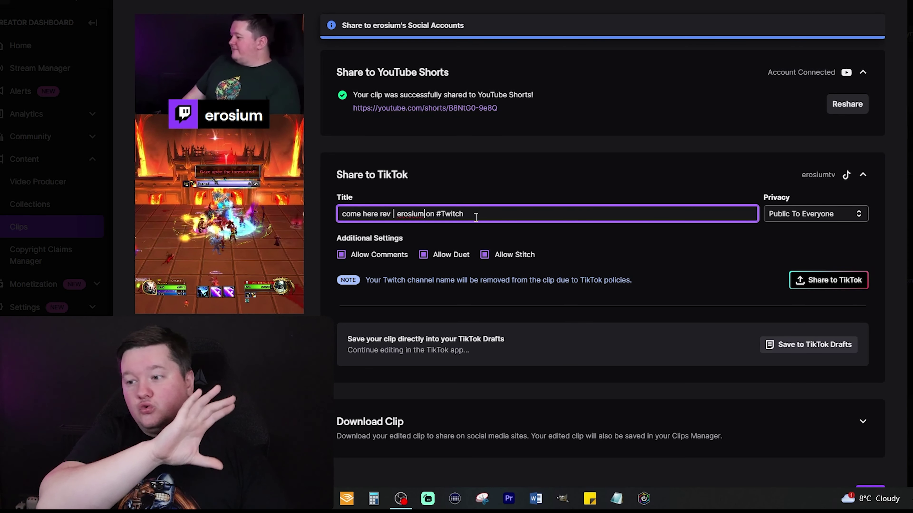
{"action": "left_click", "coordinate": [487, 207]}
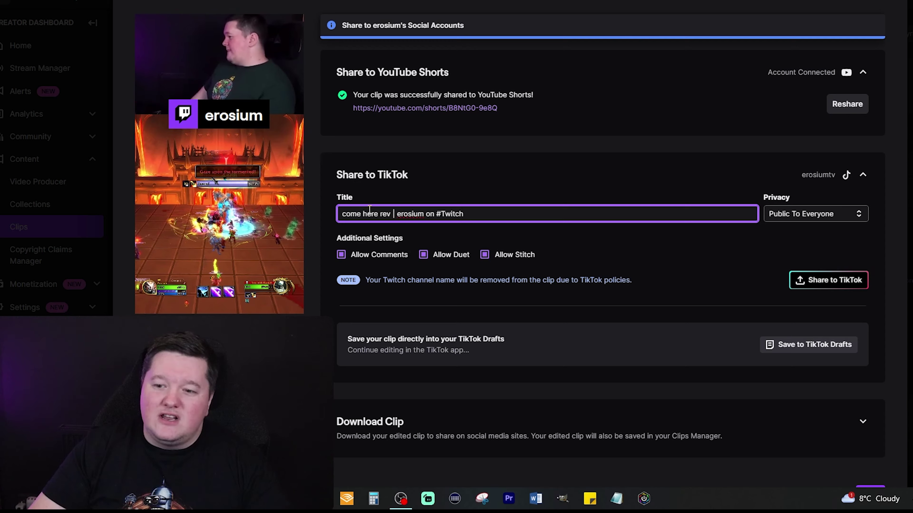
{"action": "left_click_drag", "start_coordinate": [394, 213], "coordinate": [342, 214]}
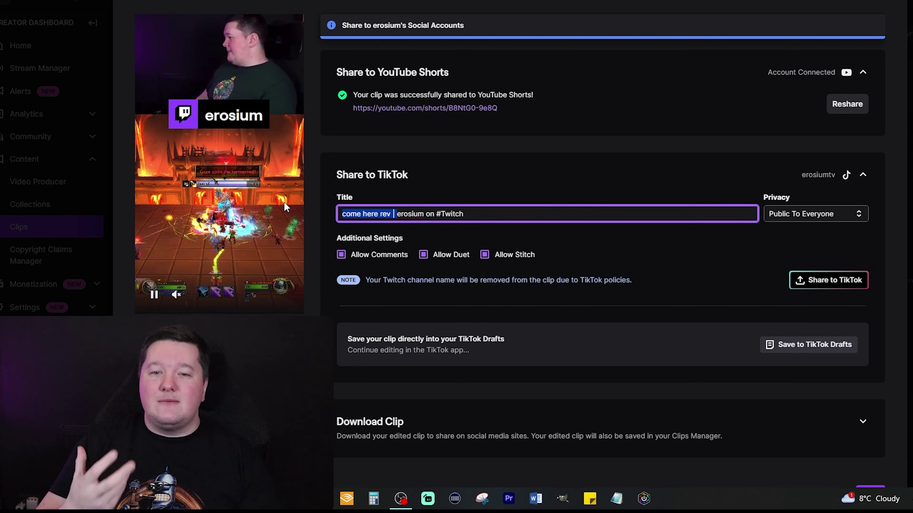
{"action": "key", "text": "ctrl+a"}
{"action": "type", "text": "Streamer Calls Dog by Viewers Name #twitch #funnyclip #confused"}
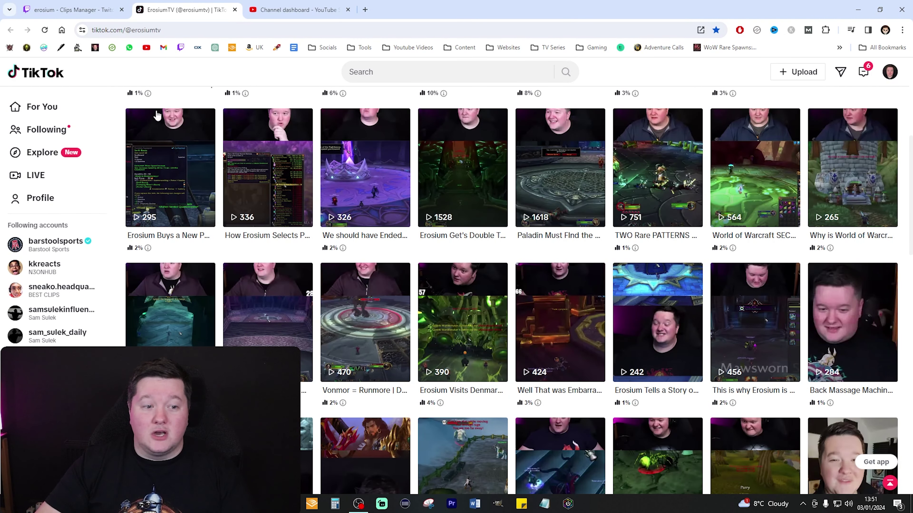
{"action": "scroll", "coordinate": [599, 182], "scroll_direction": "down", "scroll_amount": 4}
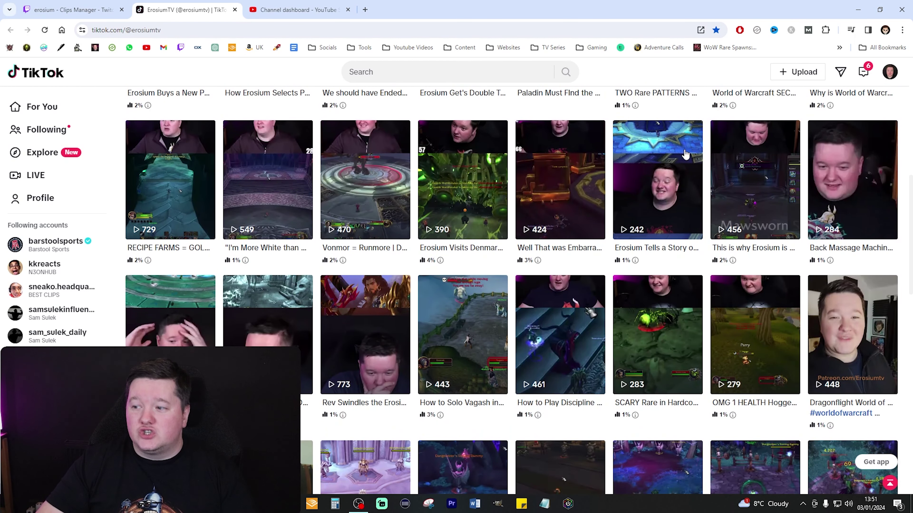
{"action": "scroll", "coordinate": [735, 195], "scroll_direction": "down", "scroll_amount": 4}
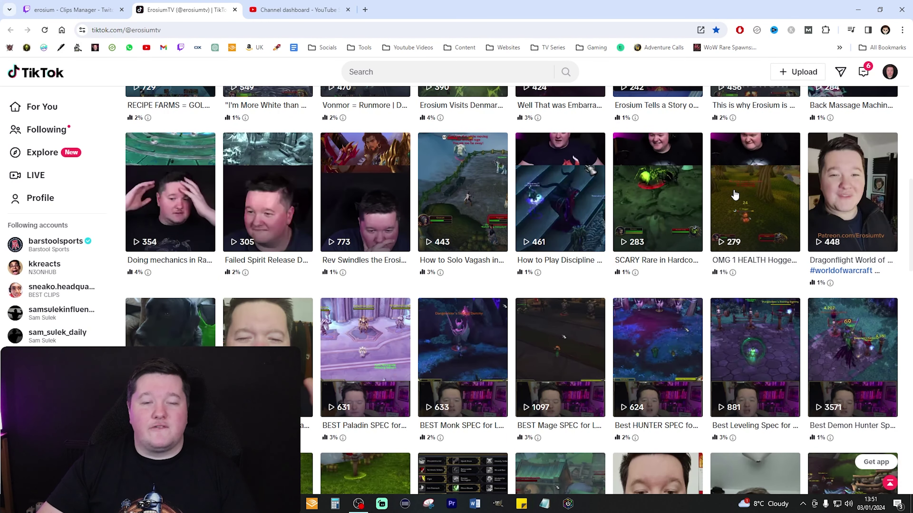
{"action": "scroll", "coordinate": [735, 196], "scroll_direction": "up", "scroll_amount": 4}
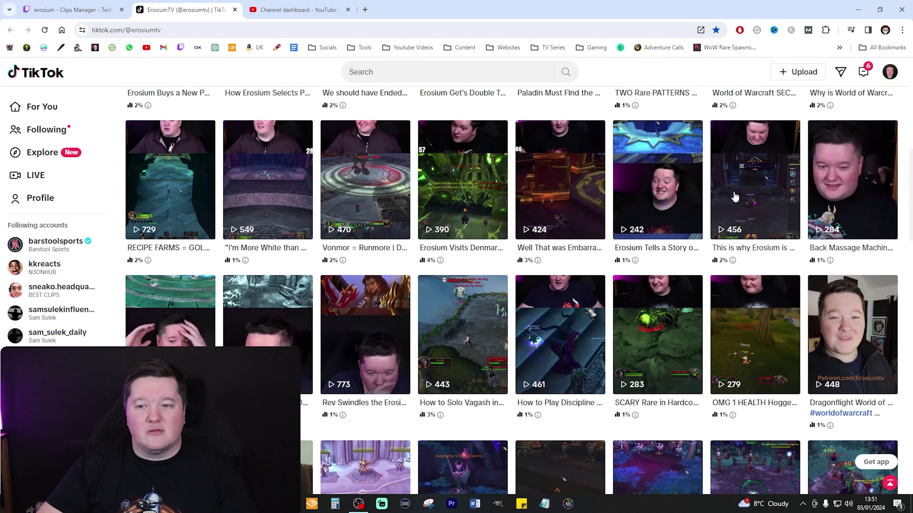
List the channel's Shorts in YouTube Studio and find 'Erosium Mixes Dog Up with a VIEWER!'
{"action": "left_click", "coordinate": [281, 4]}
{"action": "mouse_move", "coordinate": [521, 73]}
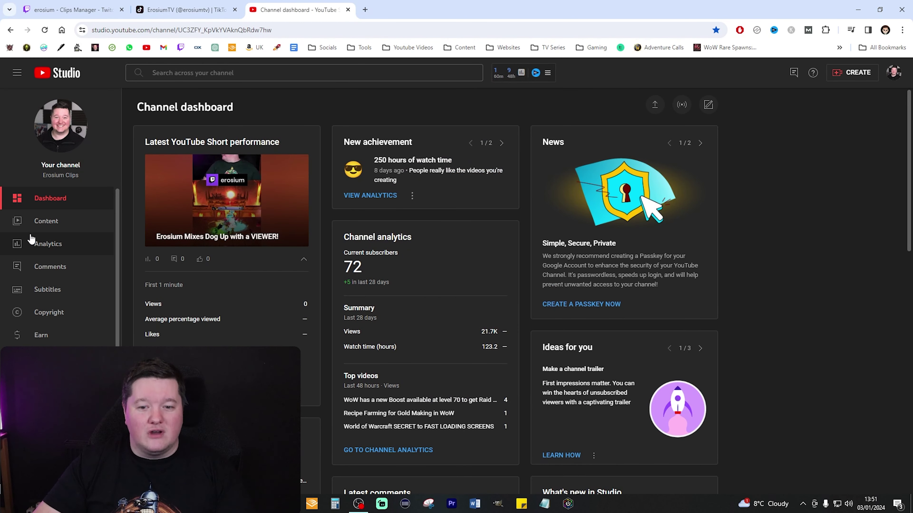
{"action": "left_click", "coordinate": [32, 222]}
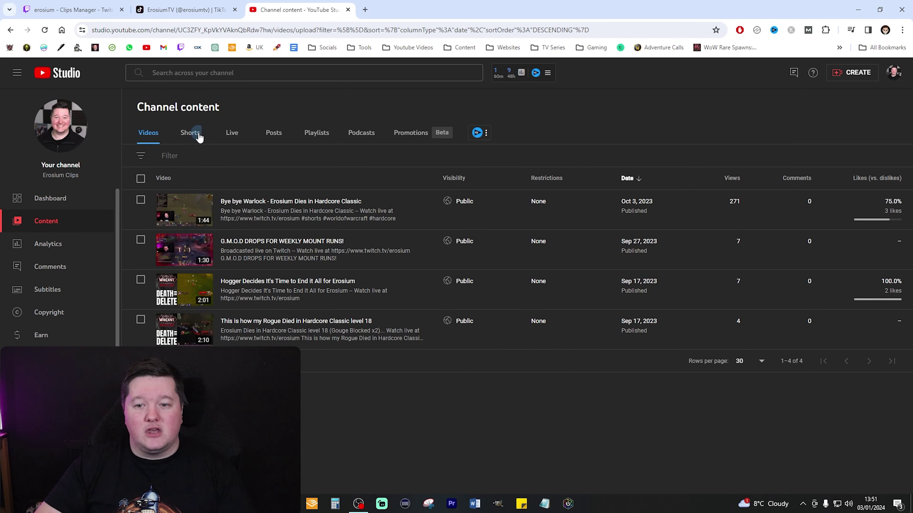
{"action": "left_click", "coordinate": [199, 136]}
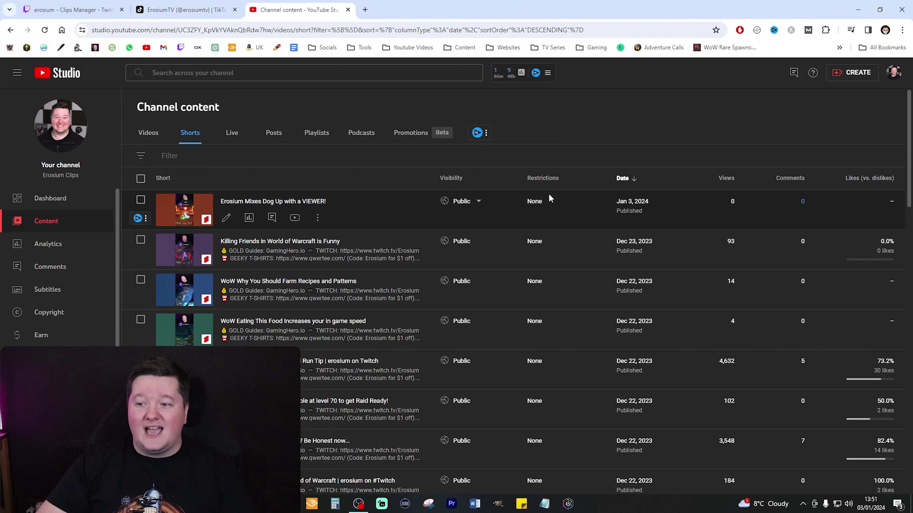
{"action": "scroll", "coordinate": [491, 202], "scroll_direction": "down", "scroll_amount": 10}
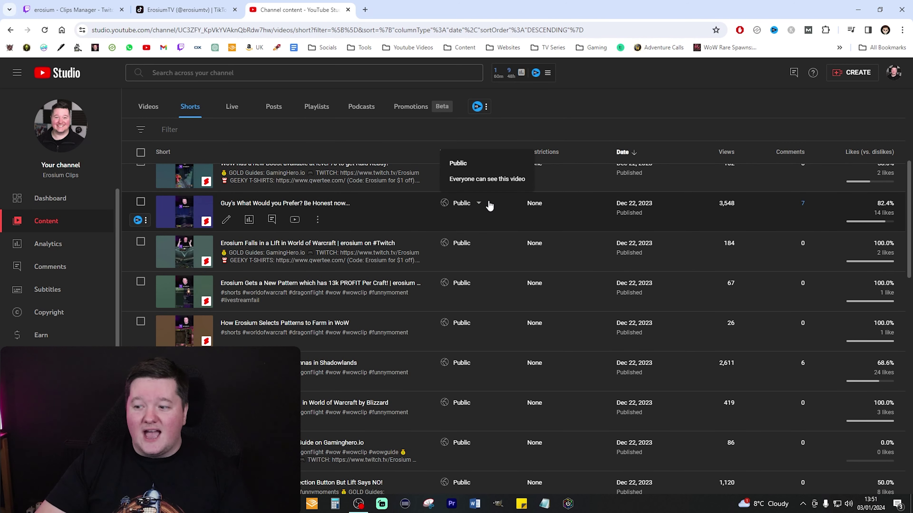
{"action": "scroll", "coordinate": [490, 206], "scroll_direction": "down", "scroll_amount": 5}
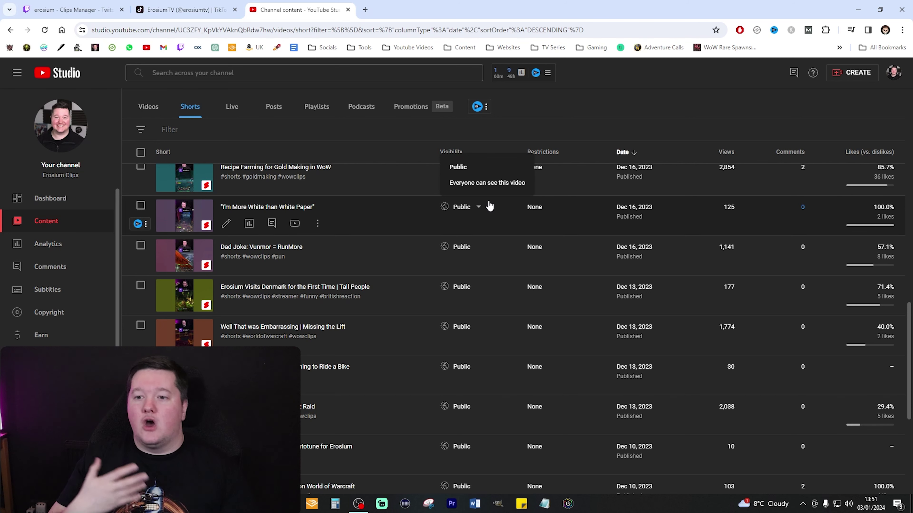
{"action": "scroll", "coordinate": [489, 207], "scroll_direction": "down", "scroll_amount": 6}
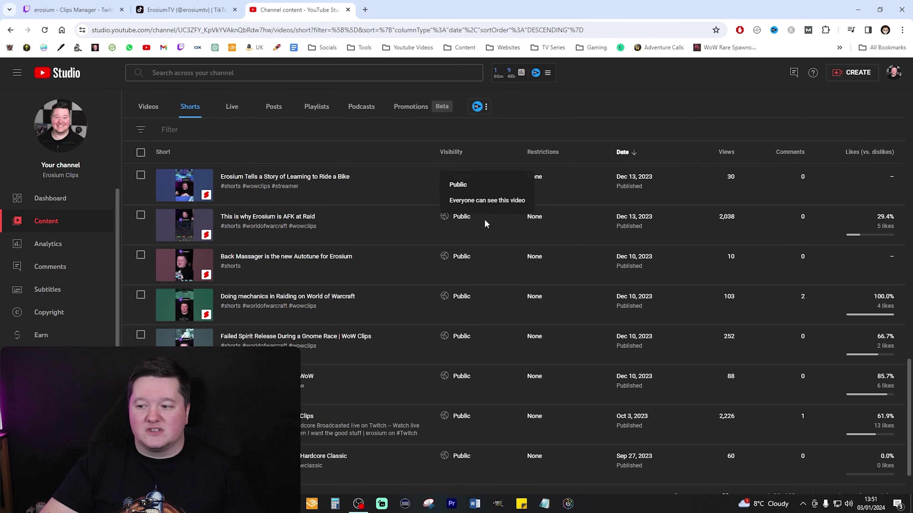
{"action": "scroll", "coordinate": [456, 201], "scroll_direction": "up", "scroll_amount": 8}
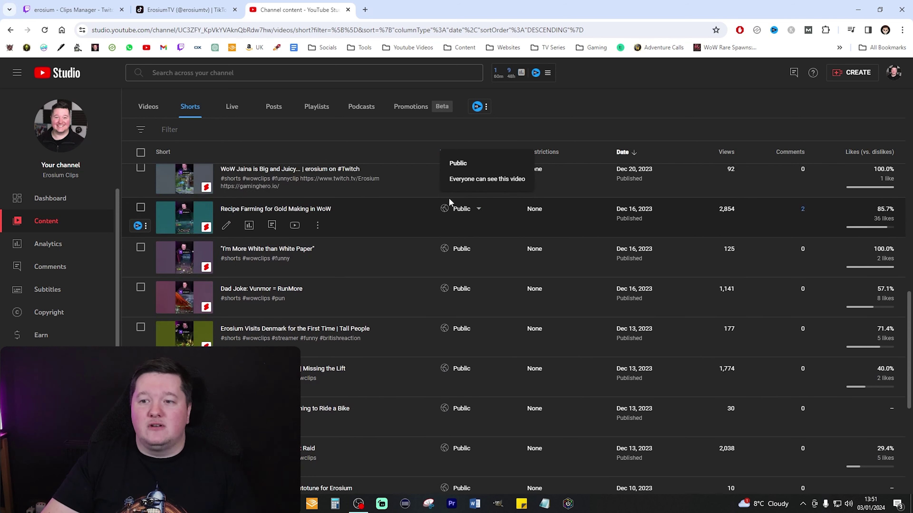
{"action": "left_click", "coordinate": [348, 9]}
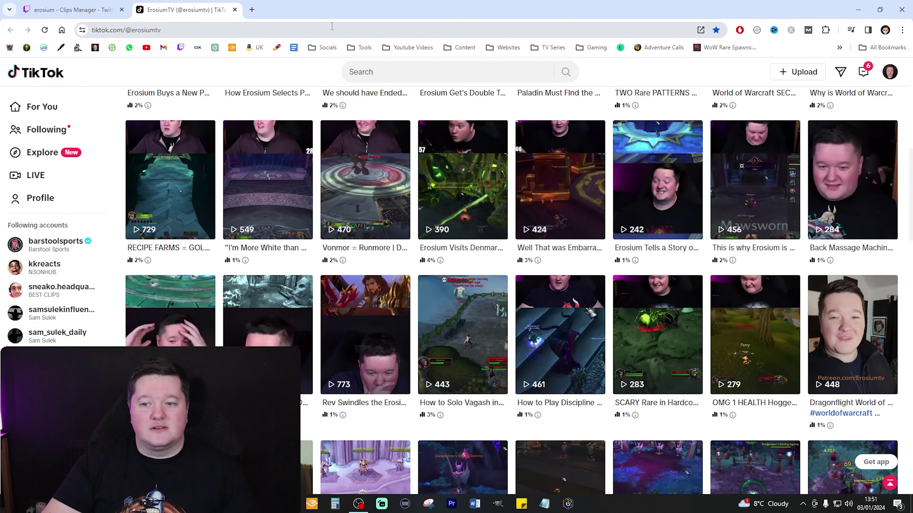